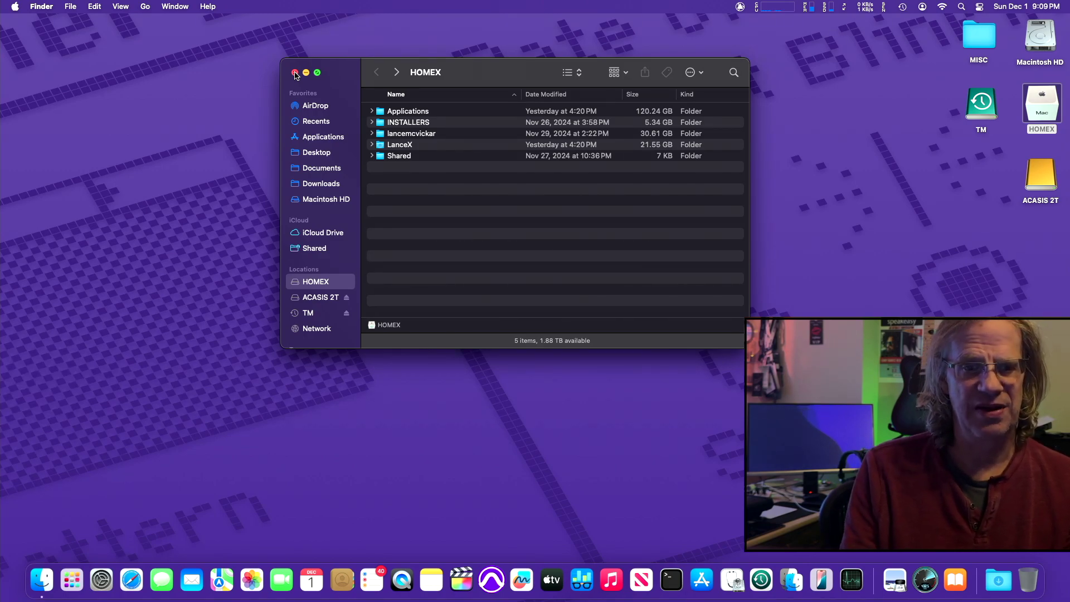
# Step: Move the HOMEX Finder window slightly up and to the left
pyautogui.moveTo(461, 78); pyautogui.dragTo(427, 69)
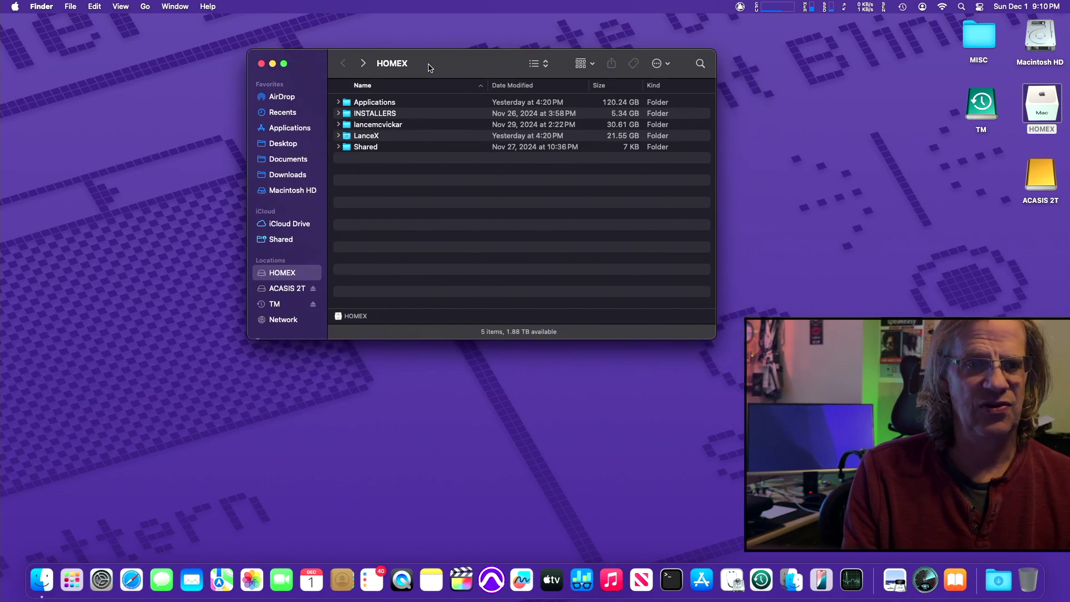
# Step: Encrypt the HOMEX drive from its context menu with a new password, its verification and a hint
pyautogui.click(261, 64)
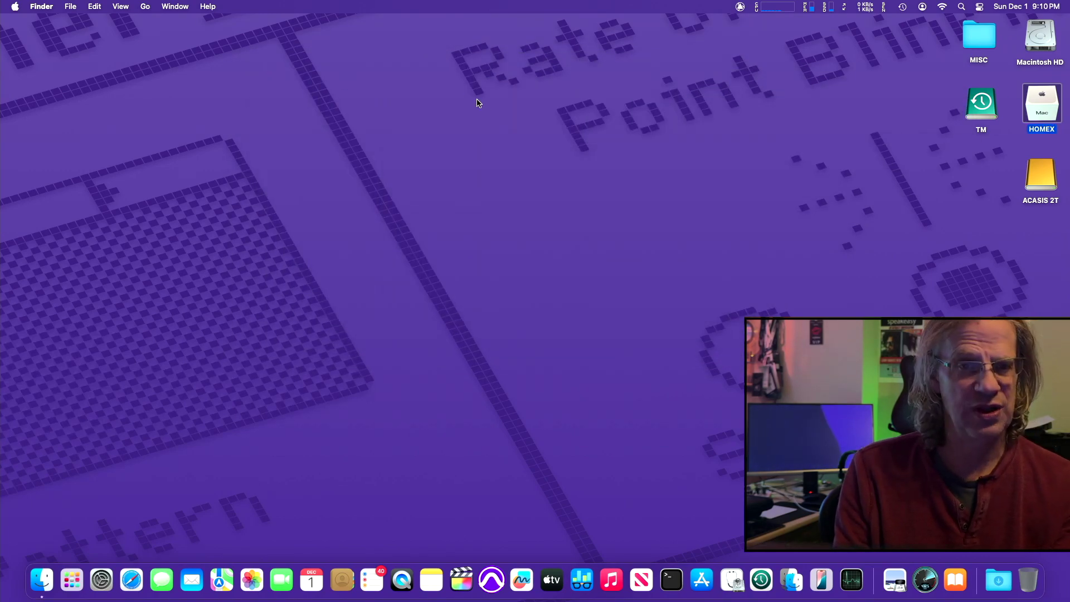
pyautogui.rightClick(1039, 111)
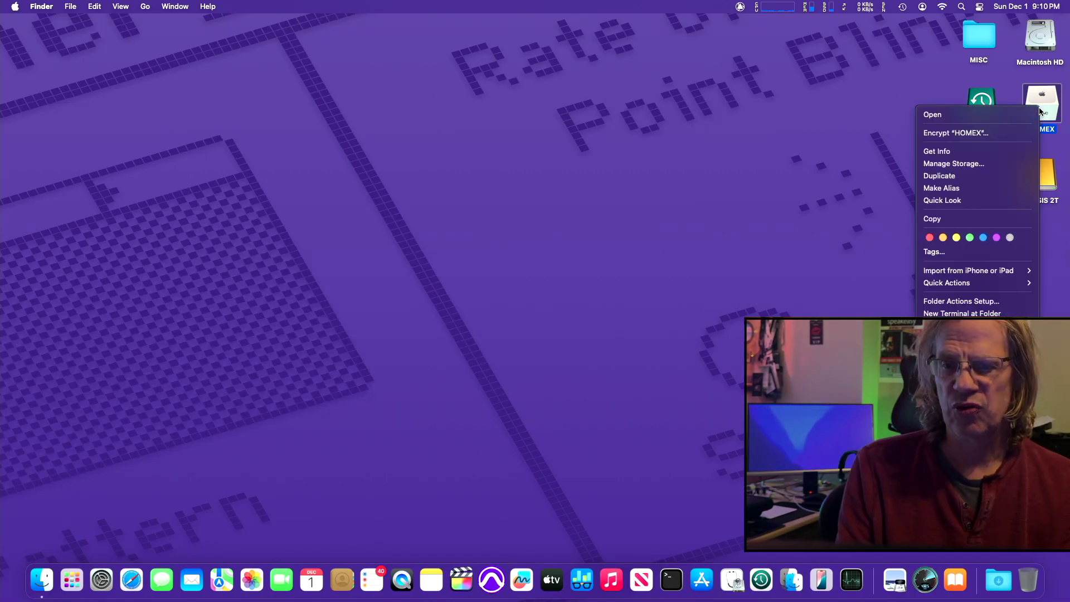
pyautogui.click(973, 139)
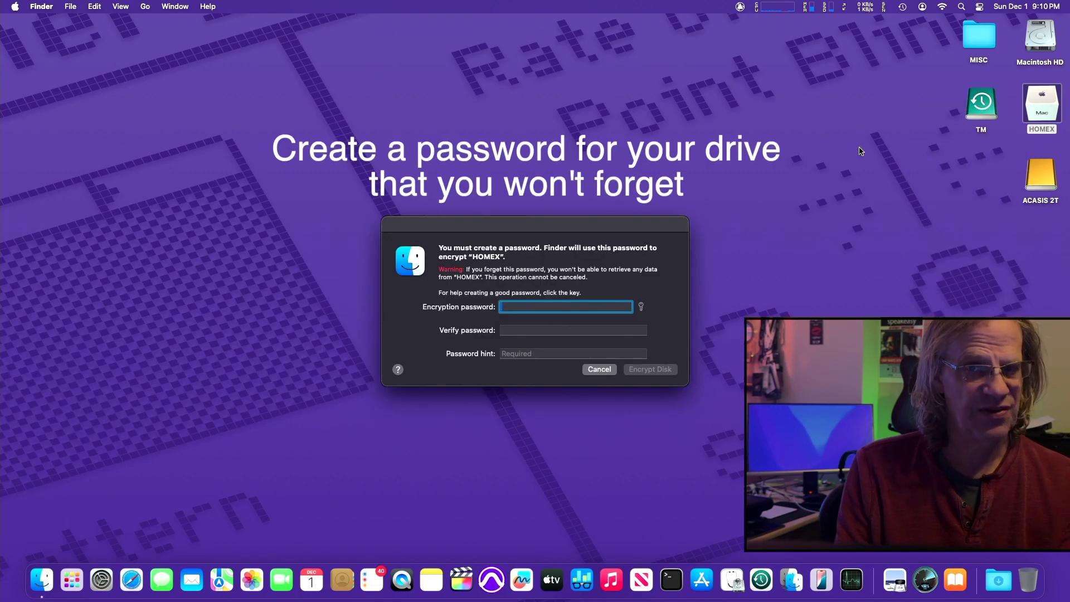
pyautogui.write('•••••')
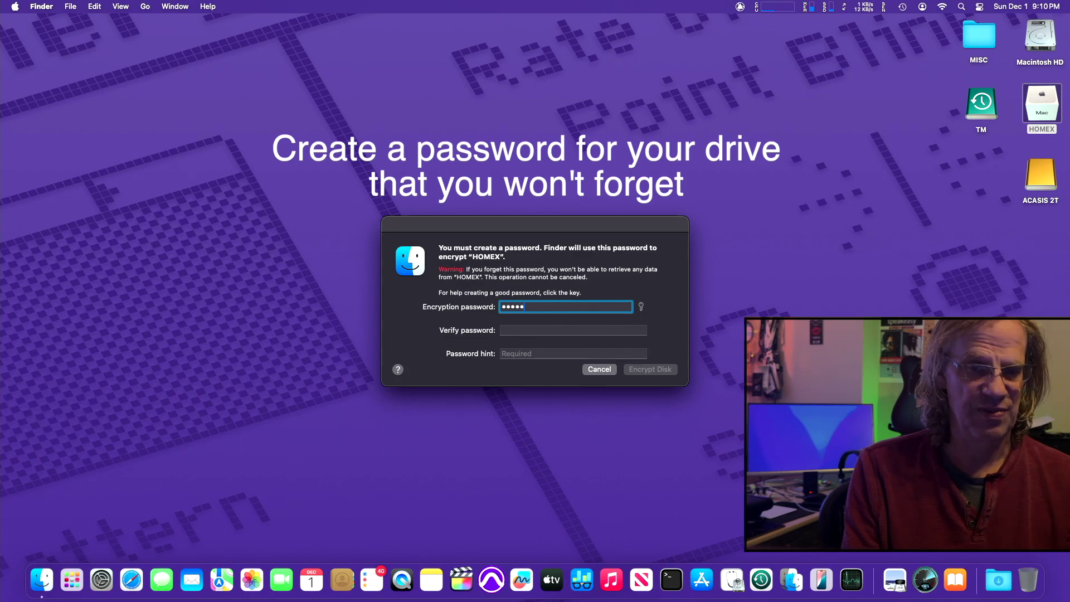
pyautogui.press('Tab')
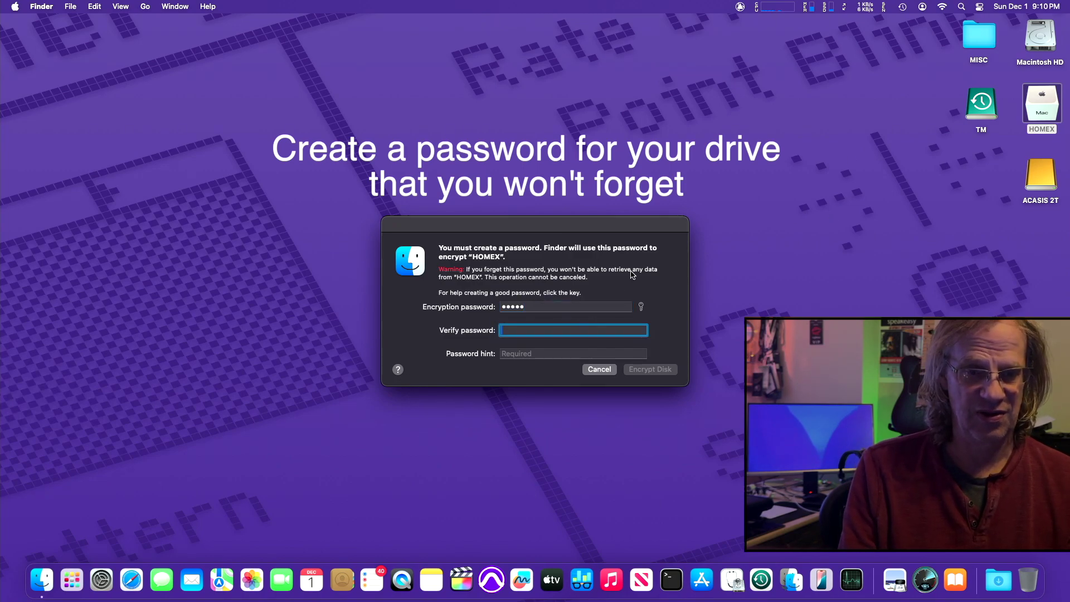
pyautogui.write('•••••')
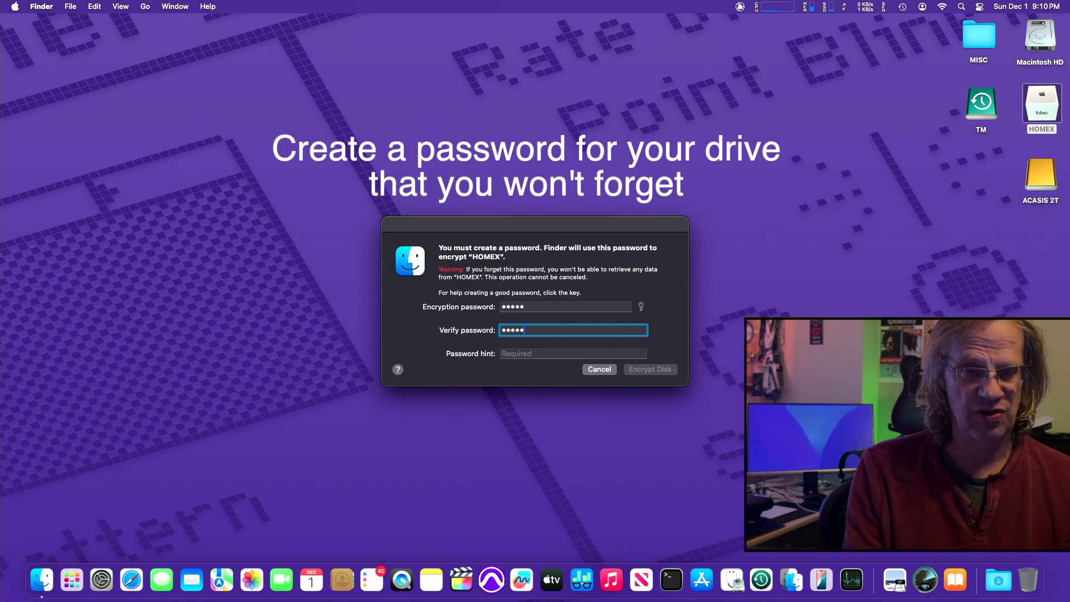
pyautogui.press('Tab')
pyautogui.write('f')
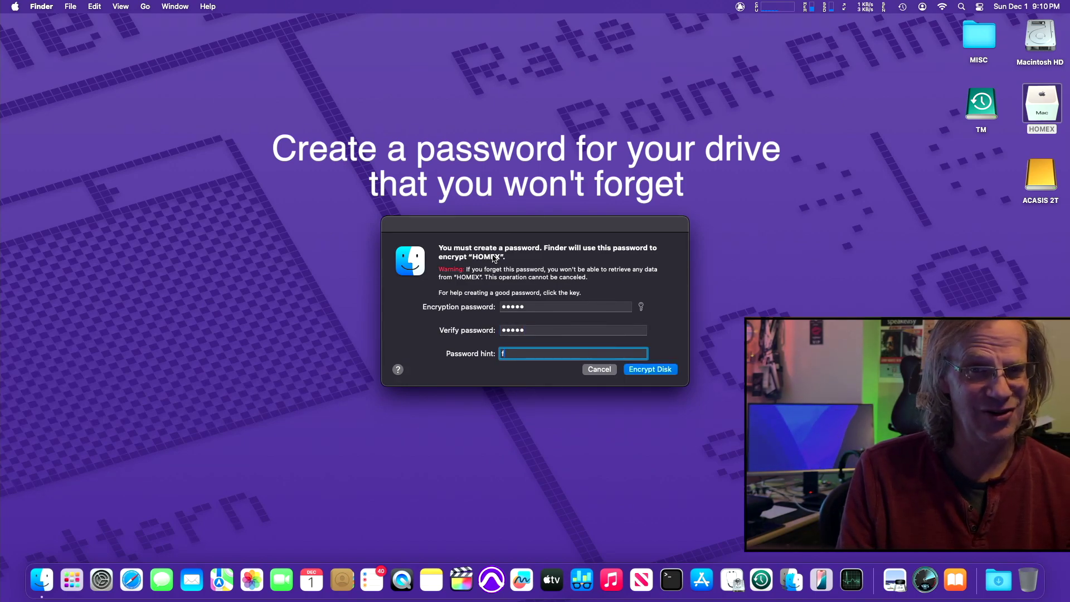
pyautogui.click(664, 373)
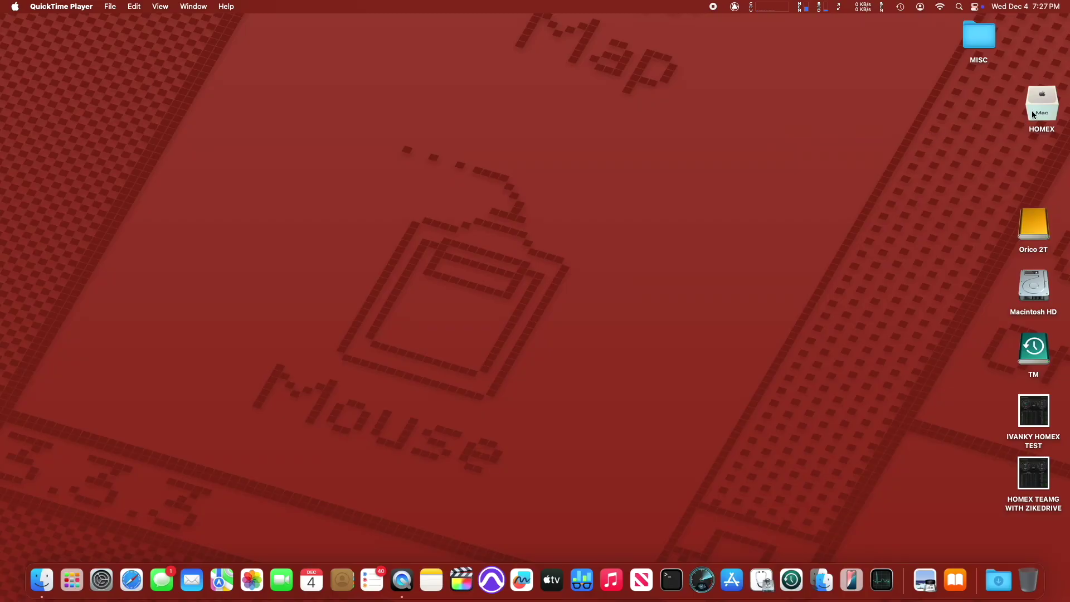
pyautogui.rightClick(1044, 112)
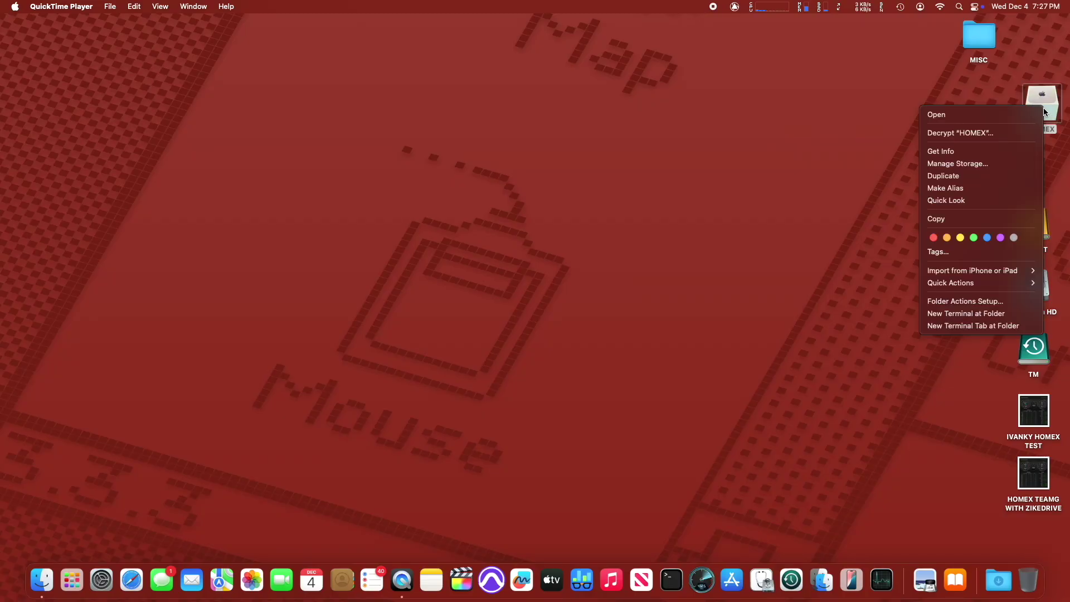
pyautogui.click(970, 139)
pyautogui.click(853, 130)
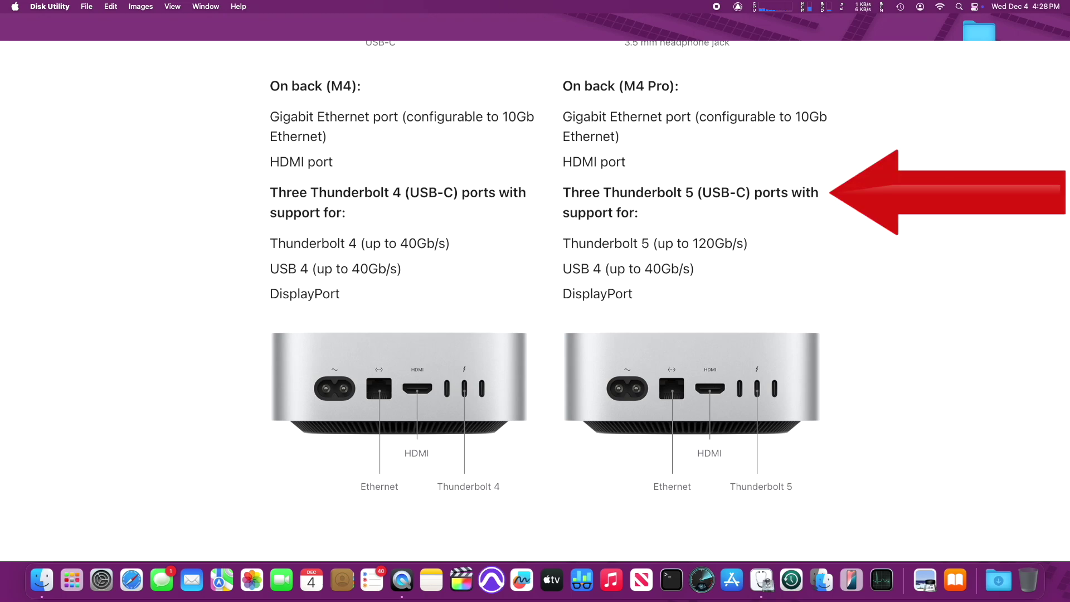
# Step: Quit Disk Utility from its app menu with Cmd+Q
pyautogui.click(56, 6)
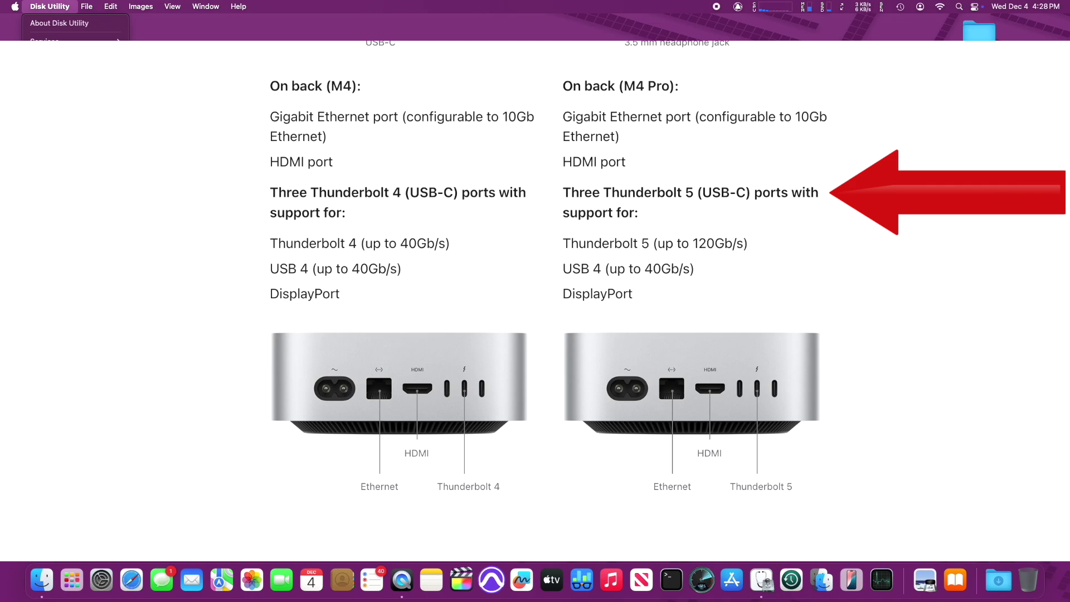
pyautogui.press('super+q')
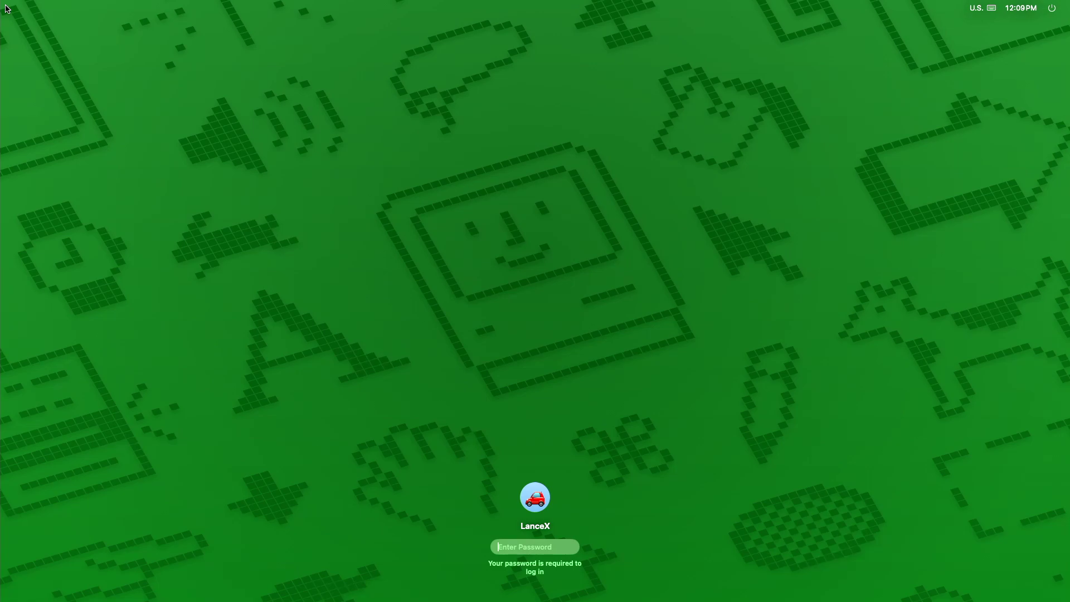
# Step: Enter the external-drive account's password at the login window, retrying after the first attempt fails
pyautogui.write('****')
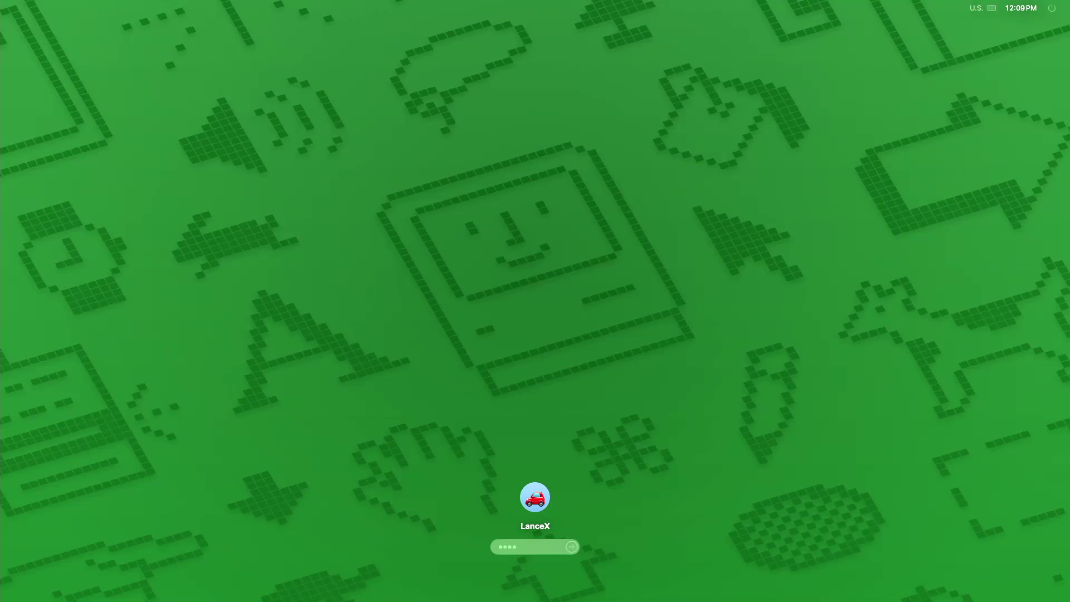
pyautogui.press('Return')
pyautogui.write('**')
pyautogui.press('Return')
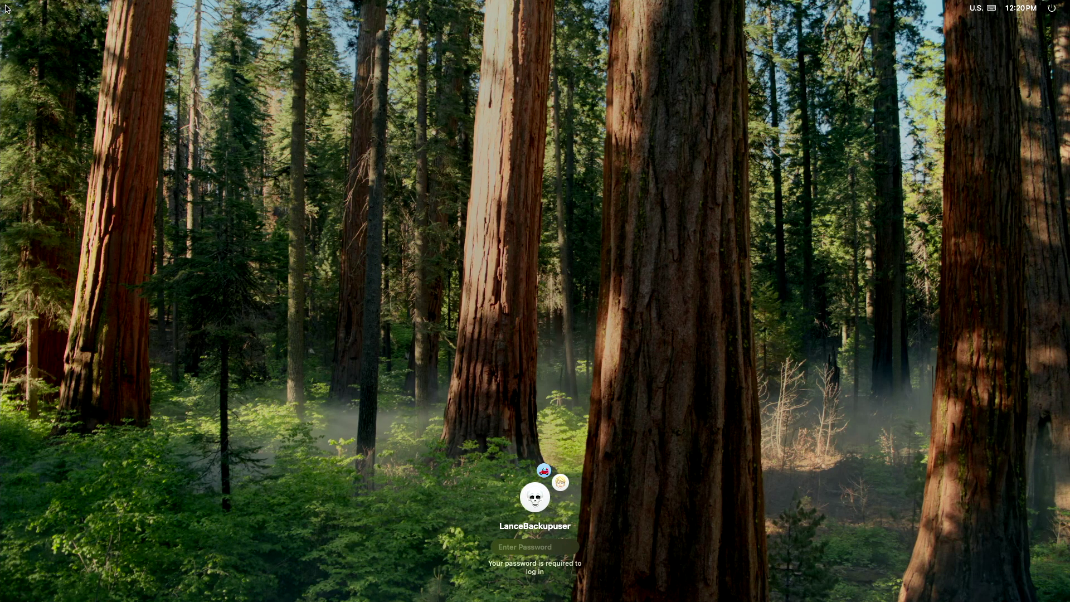
# Step: Pick the internal backup admin account from the full user list and enter its password
pyautogui.click(529, 532)
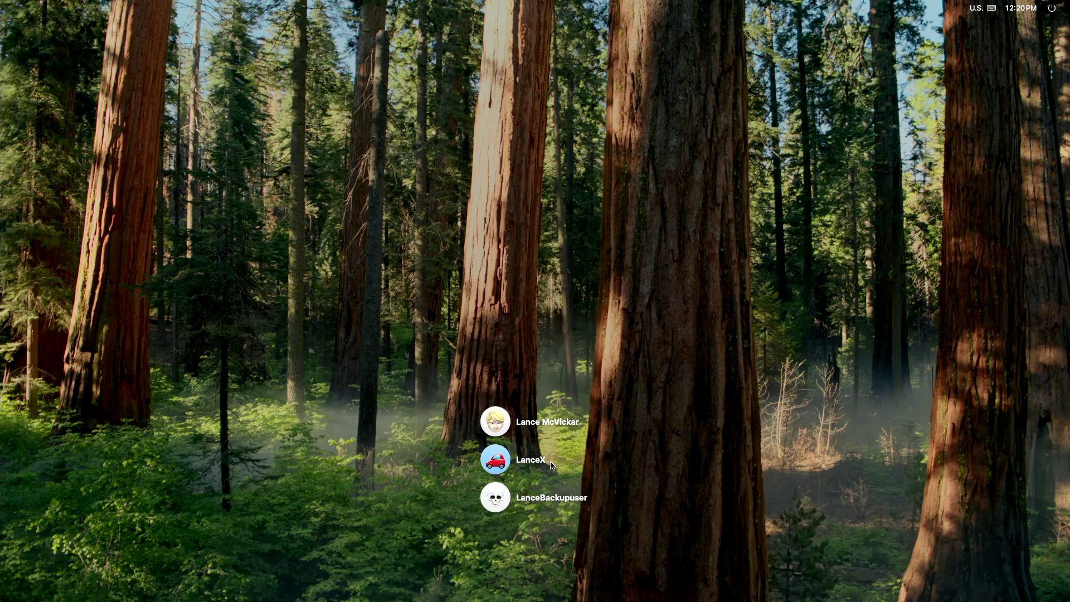
pyautogui.click(502, 496)
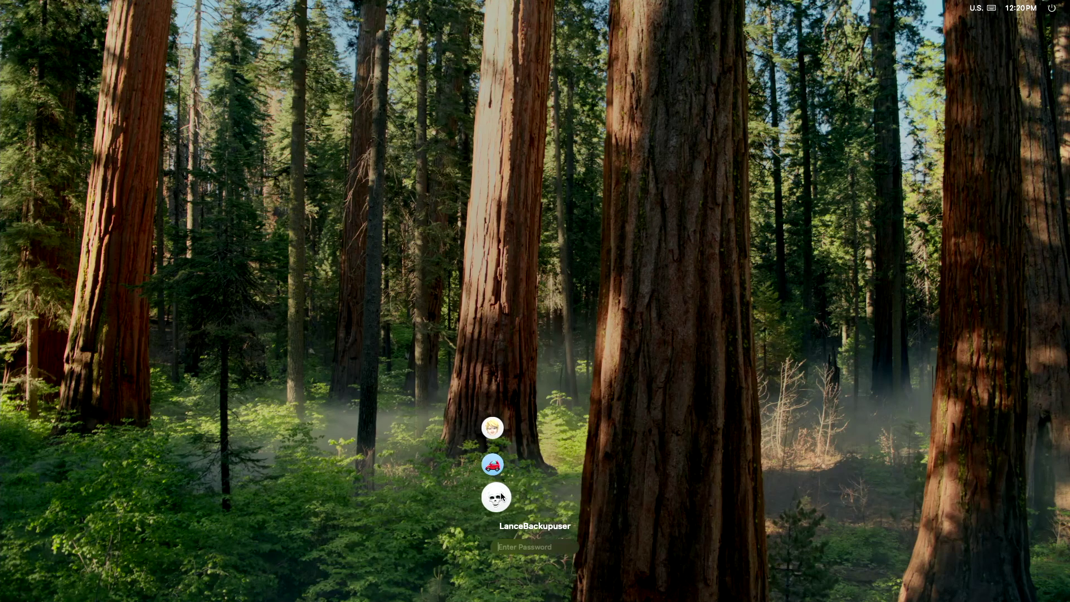
pyautogui.write('•••••••')
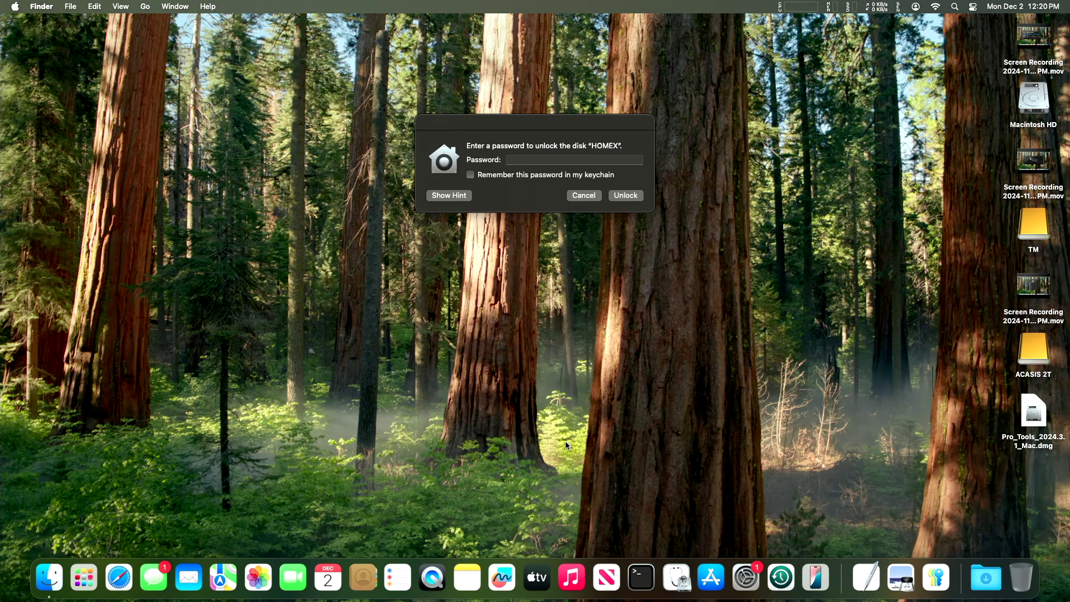
# Step: Unlock HOMEX with its disk password, saving the password in the keychain
pyautogui.moveTo(528, 120); pyautogui.dragTo(485, 218)
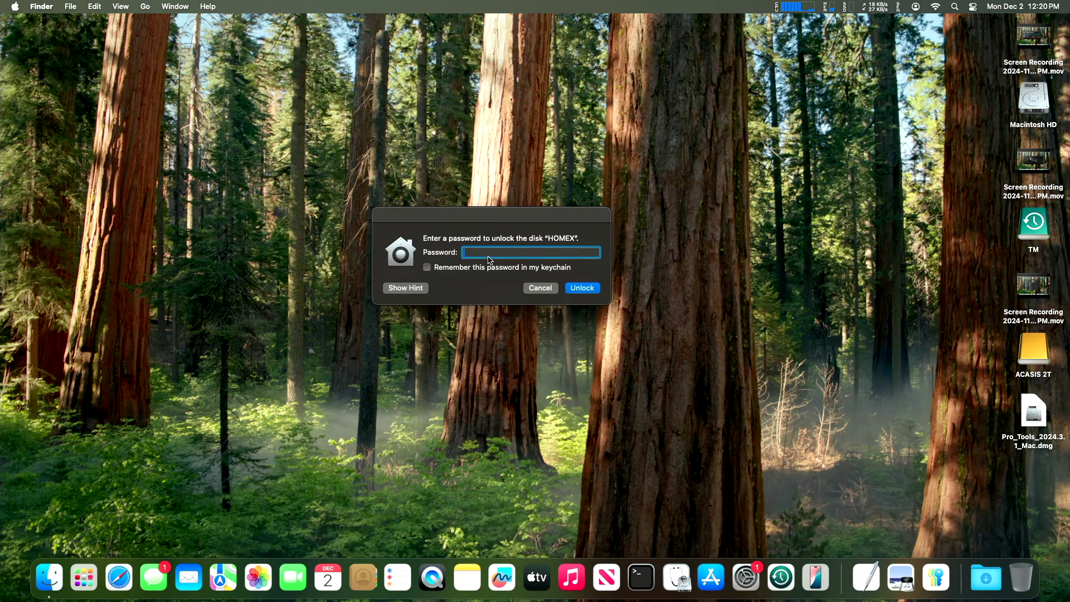
pyautogui.write('•••••')
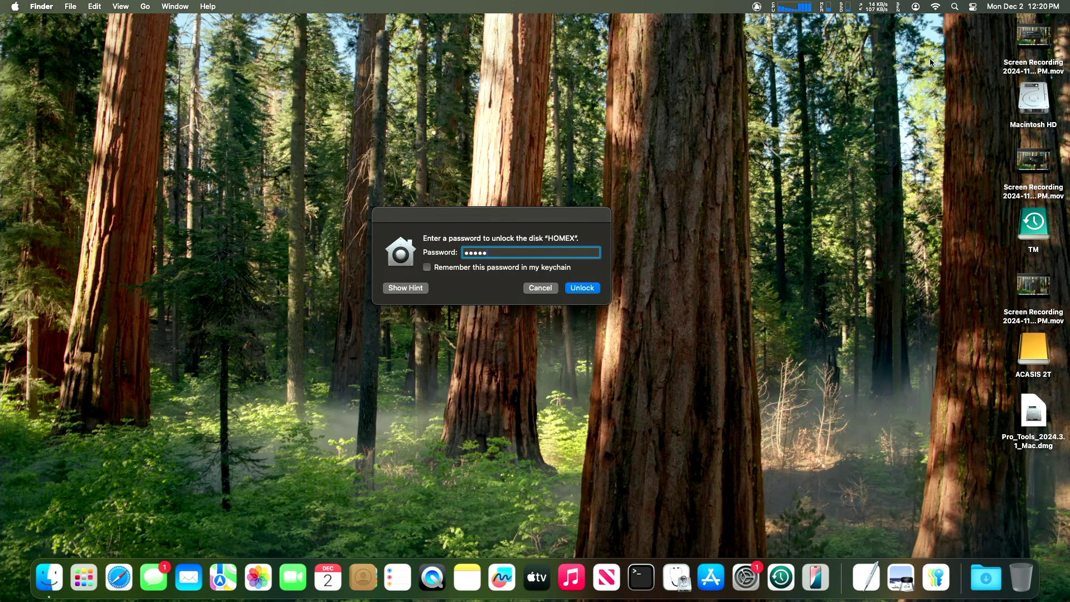
pyautogui.click(428, 268)
pyautogui.click(588, 290)
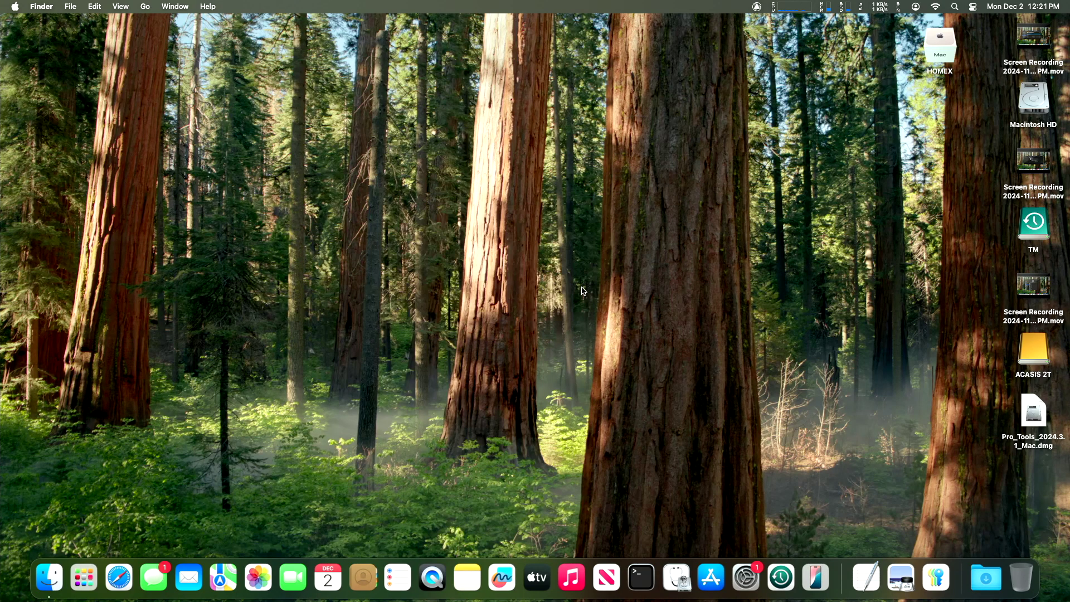
# Step: Open HOMEX to check its folders, close it, then restart the Mac from the Apple menu
pyautogui.doubleClick(944, 57)
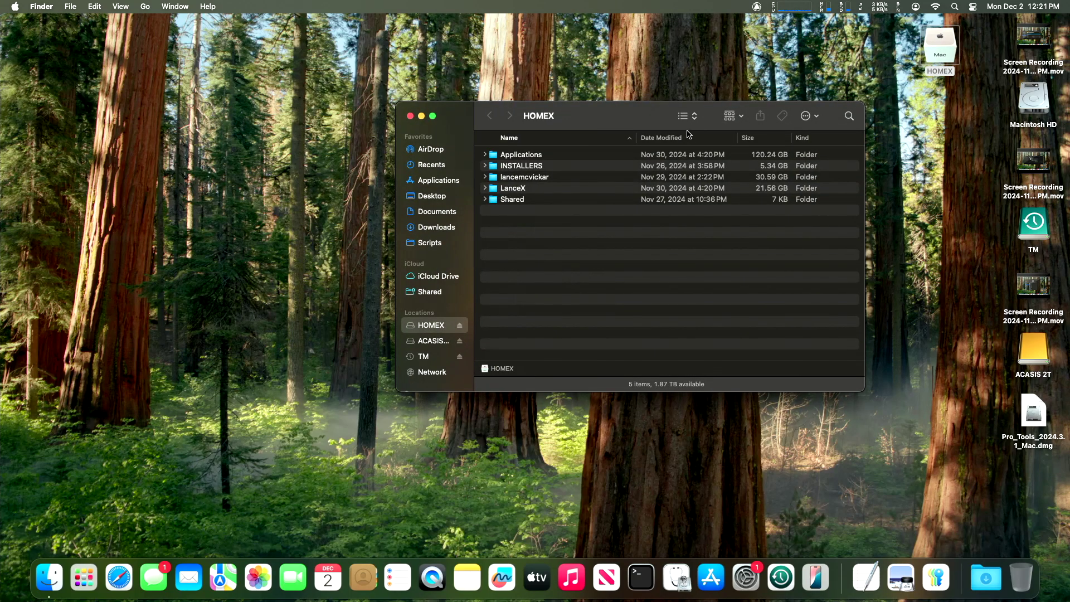
pyautogui.moveTo(615, 116); pyautogui.dragTo(607, 138)
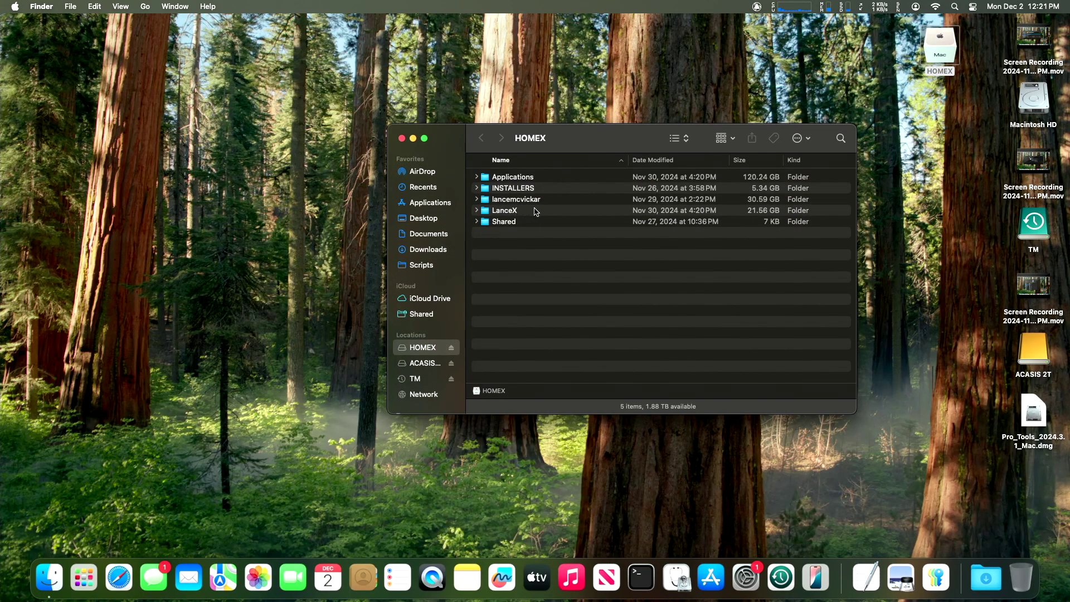
pyautogui.click(402, 138)
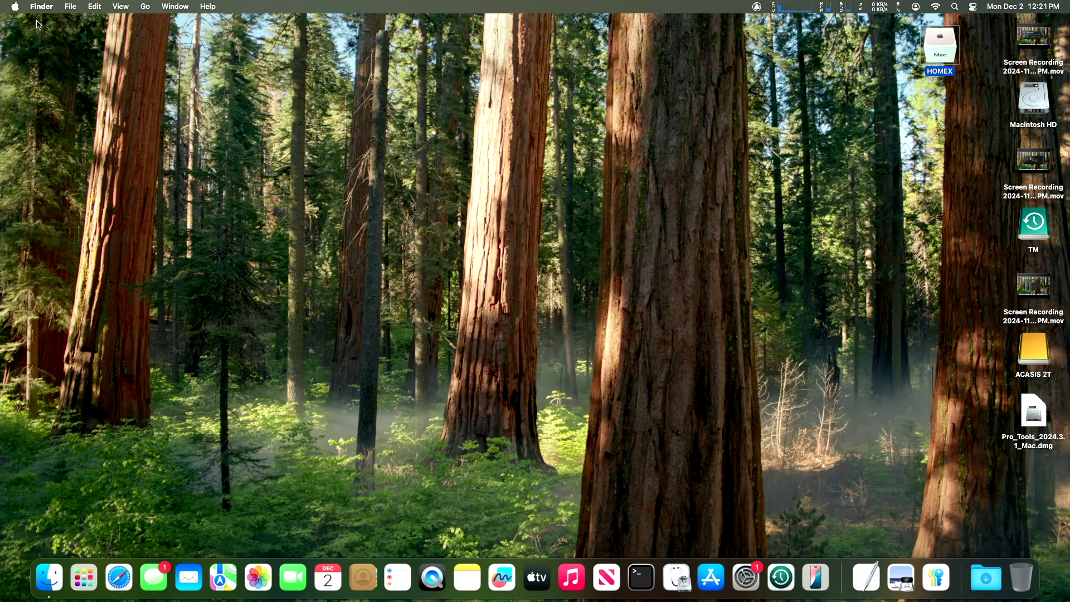
pyautogui.click(15, 5)
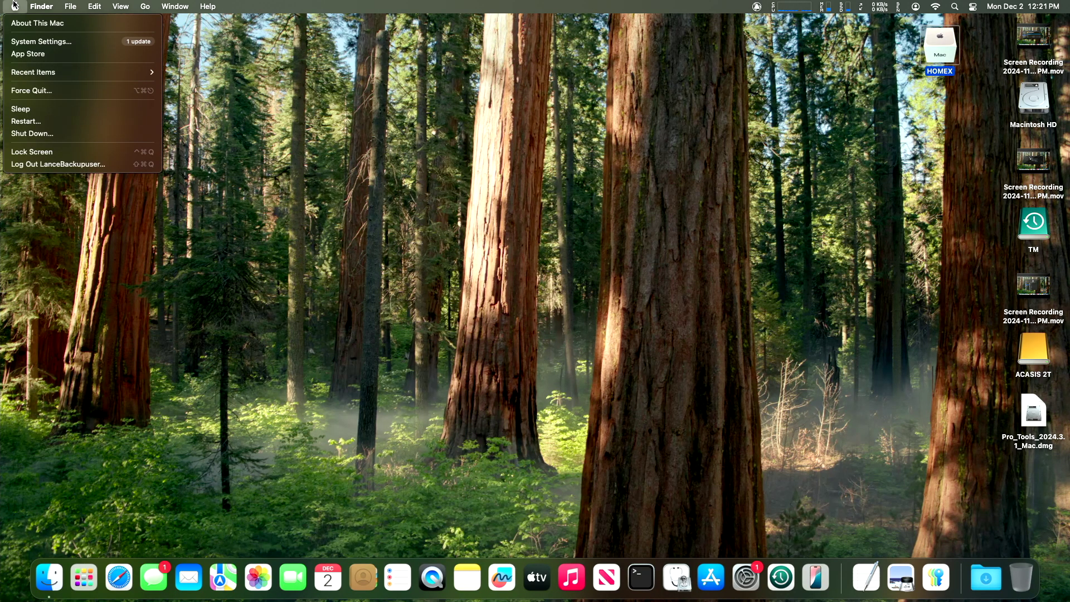
pyautogui.click(45, 122)
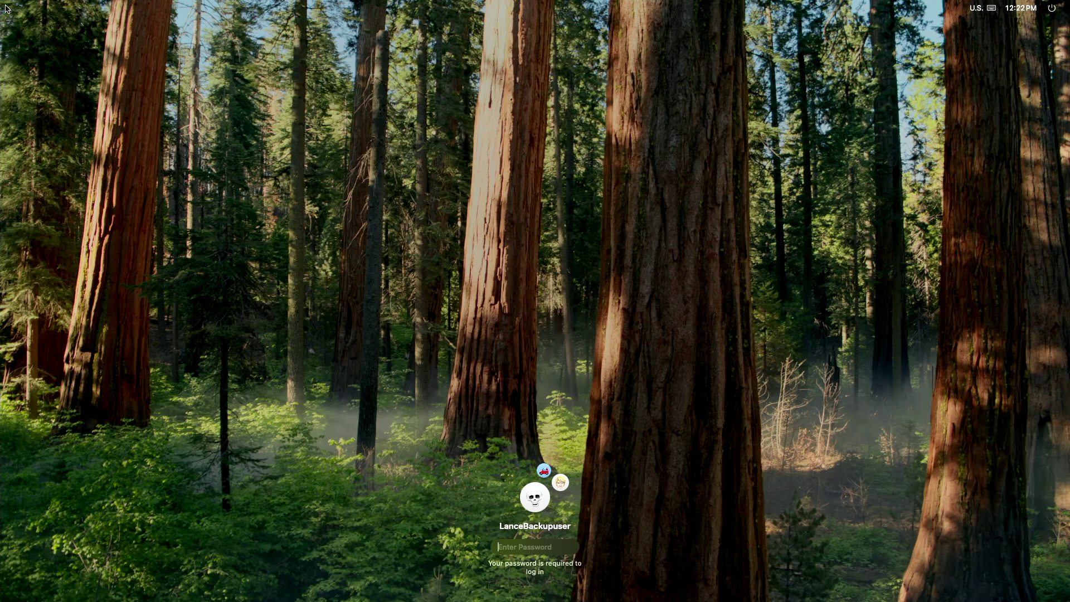
# Step: Log into the backup admin account, then fast-switch to the HOMEX-drive account with its password
pyautogui.write('•••••')
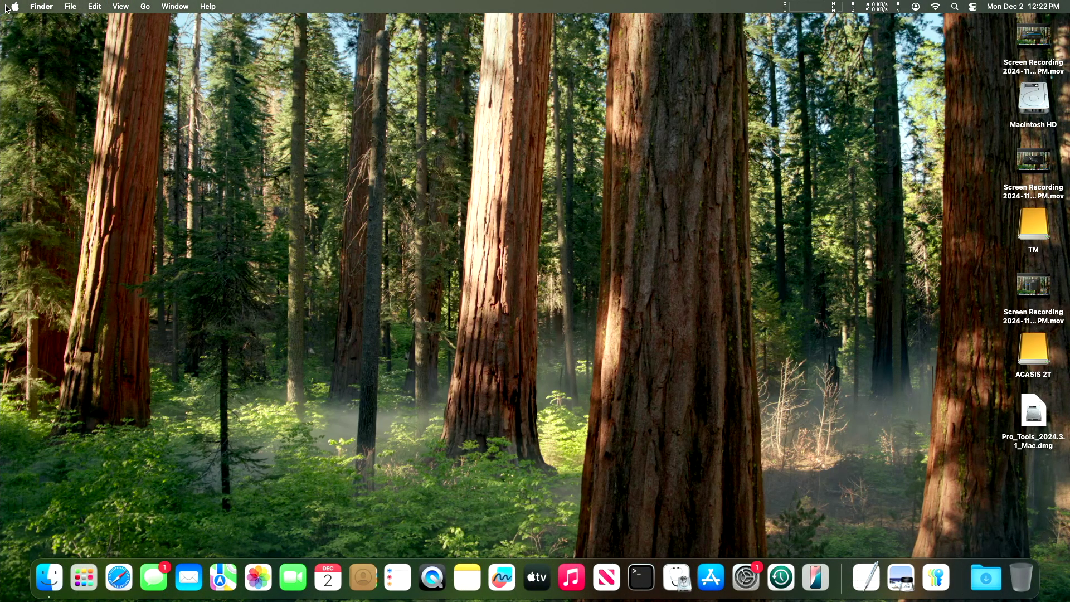
pyautogui.click(916, 6)
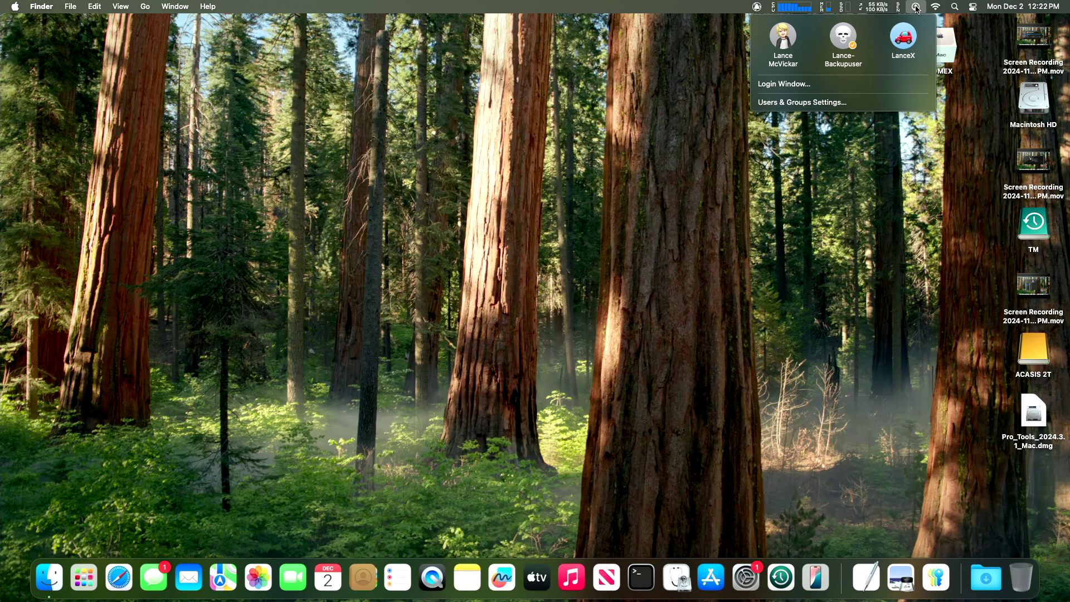
pyautogui.click(909, 39)
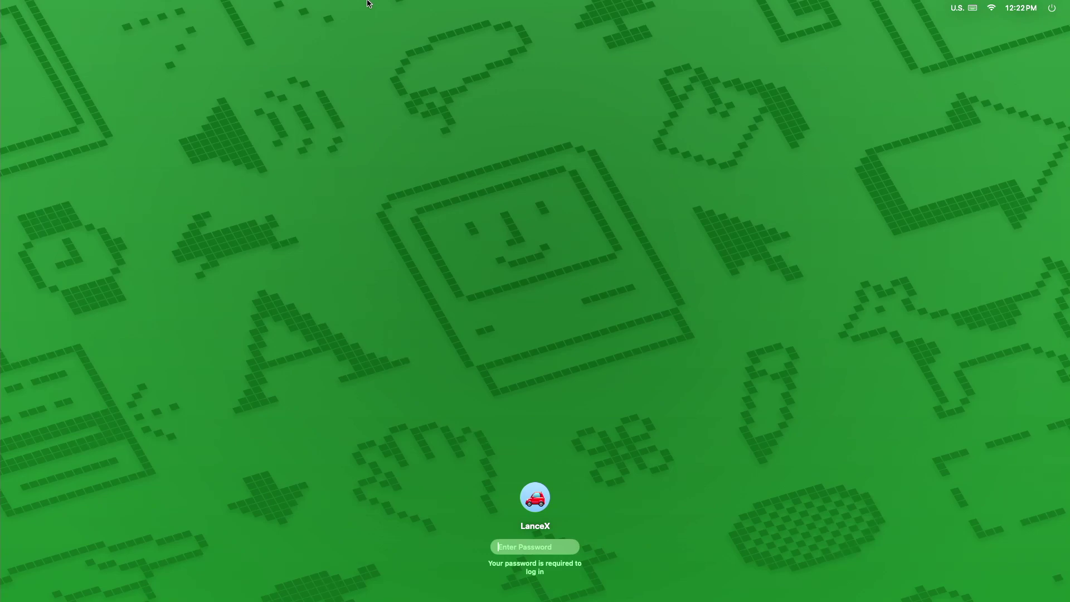
pyautogui.write('••••••')
pyautogui.press('Return')
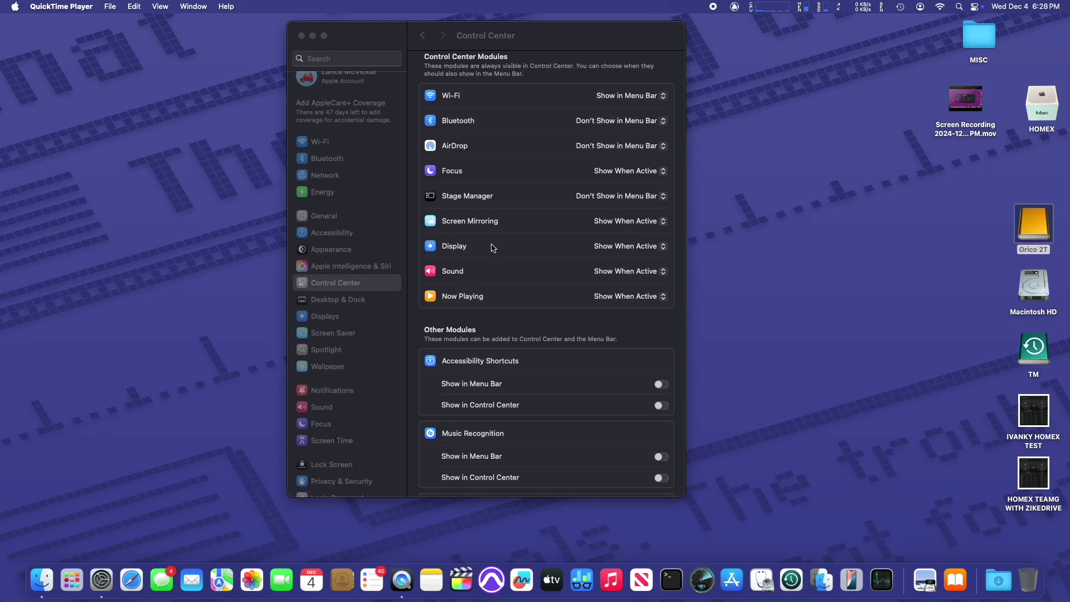
# Step: Set Fast User Switching to show the Account Name in the menu bar and check its menu
pyautogui.scroll(1, 477, 202)
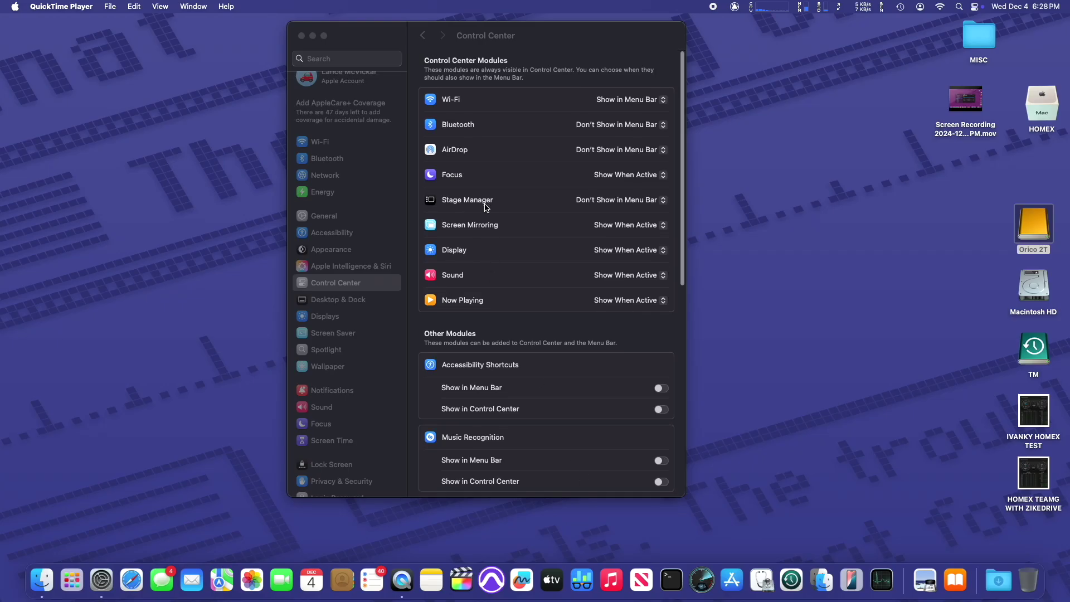
pyautogui.click(363, 291)
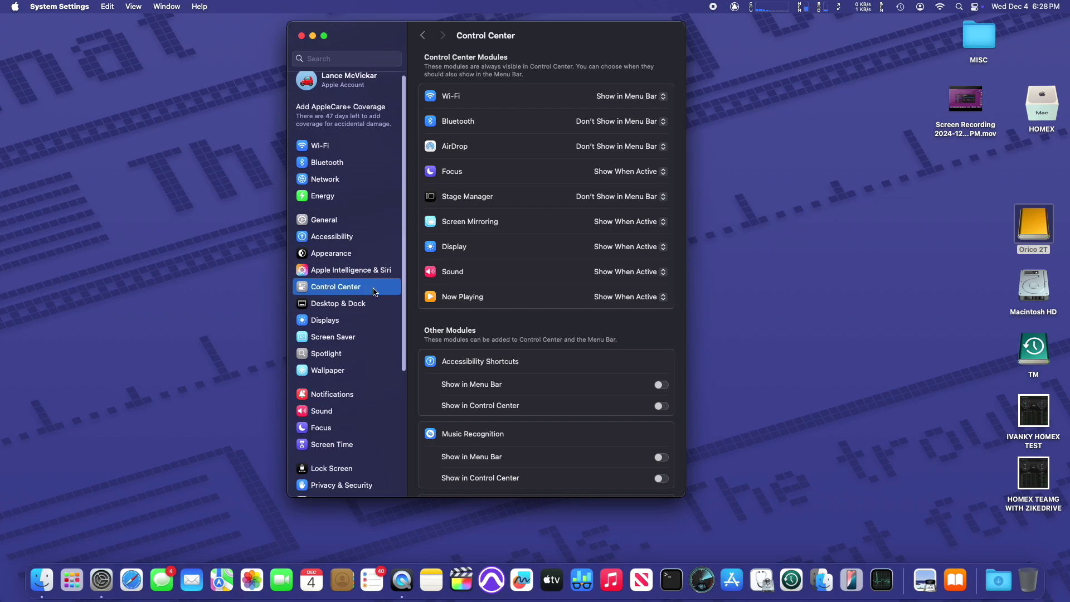
pyautogui.scroll(-4, 488, 316)
pyautogui.scroll(-7, 488, 315)
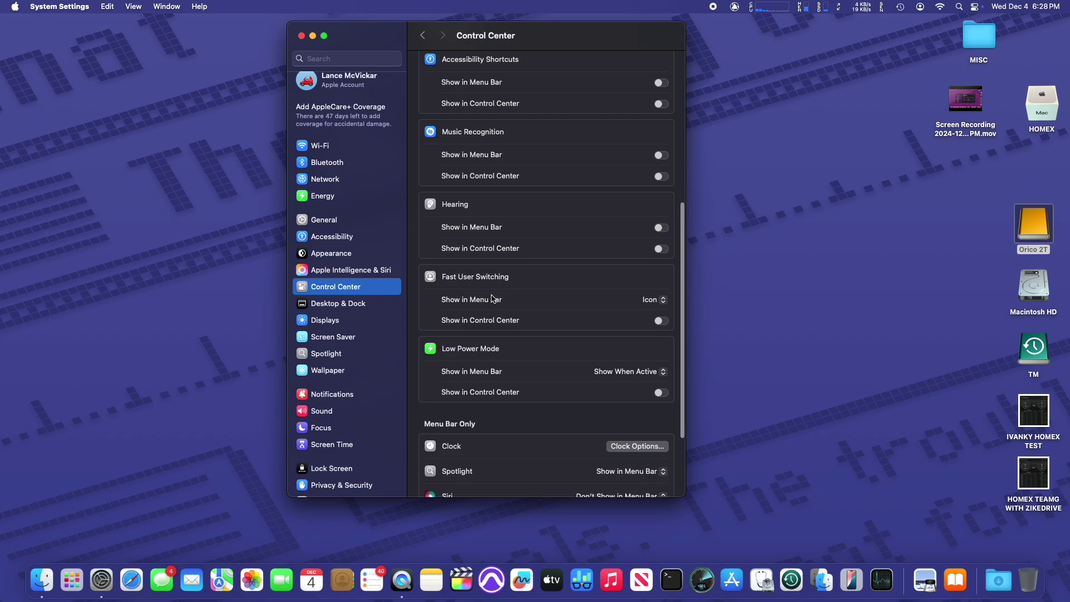
pyautogui.click(658, 301)
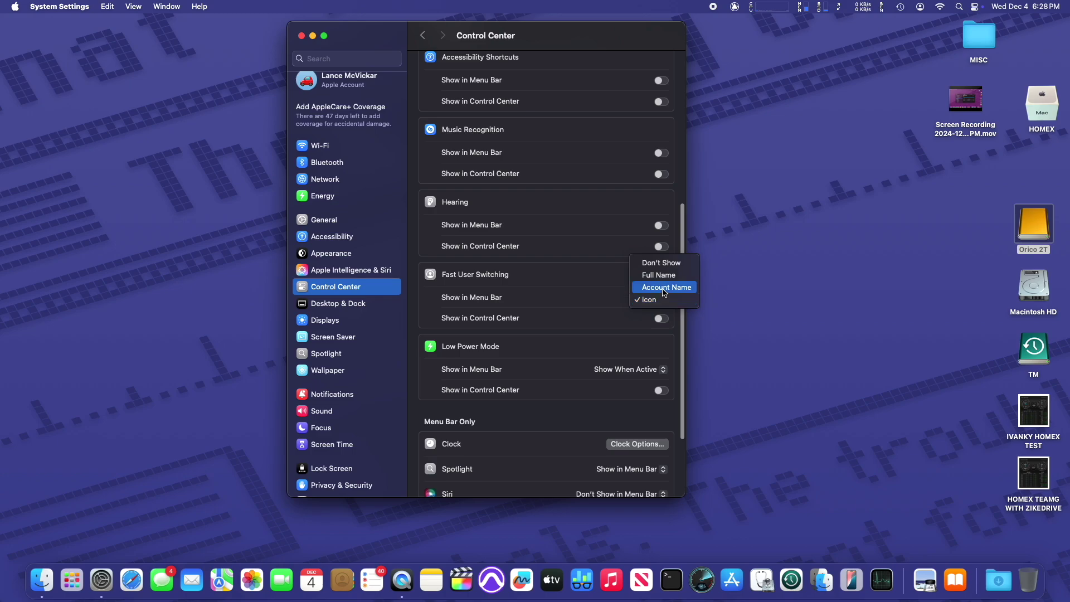
pyautogui.click(664, 288)
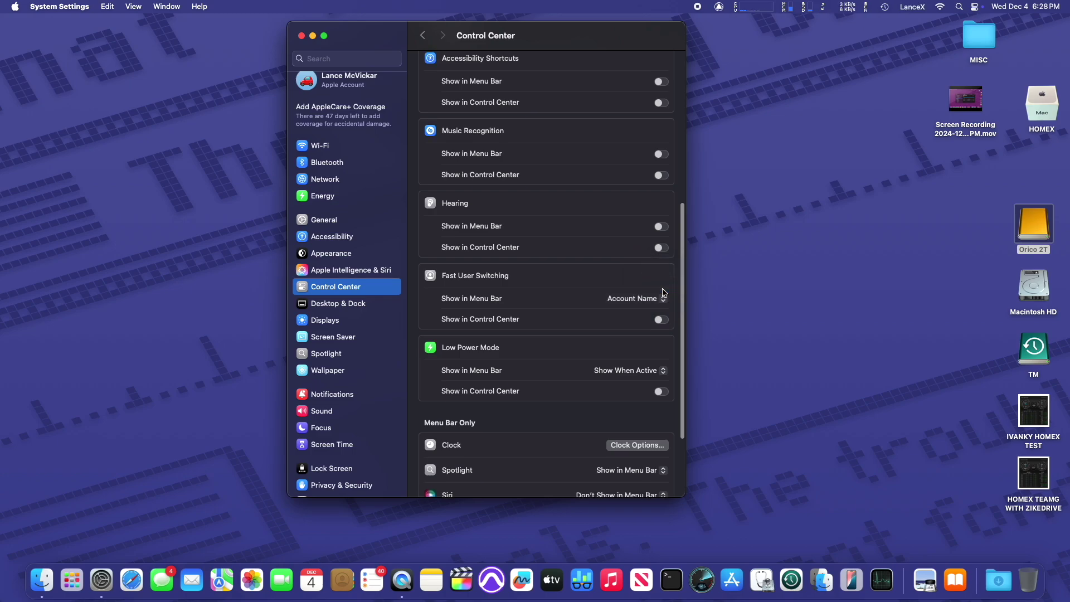
pyautogui.click(913, 6)
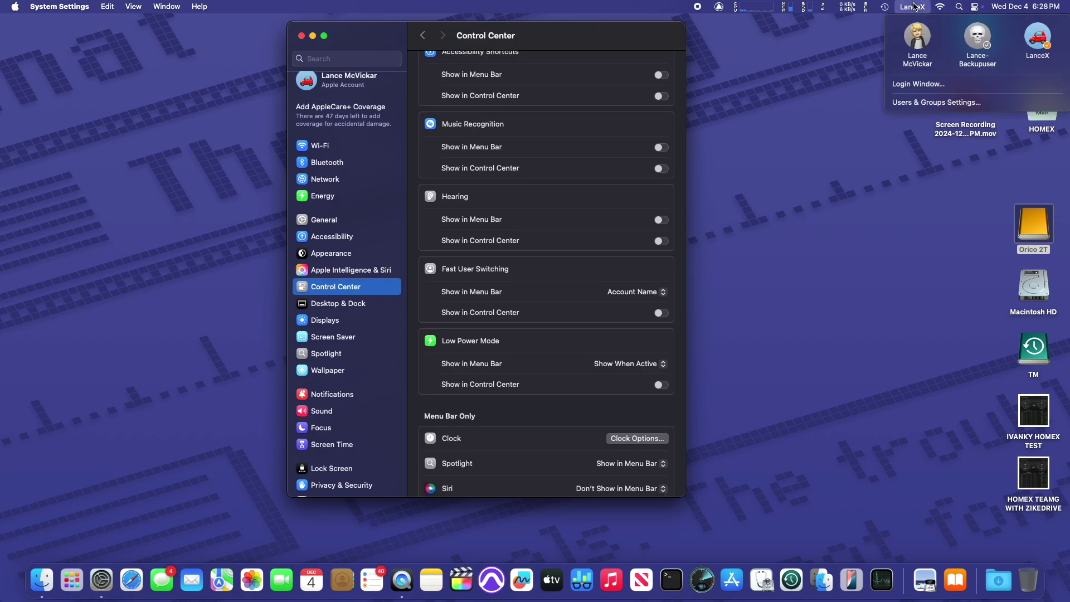
pyautogui.click(914, 6)
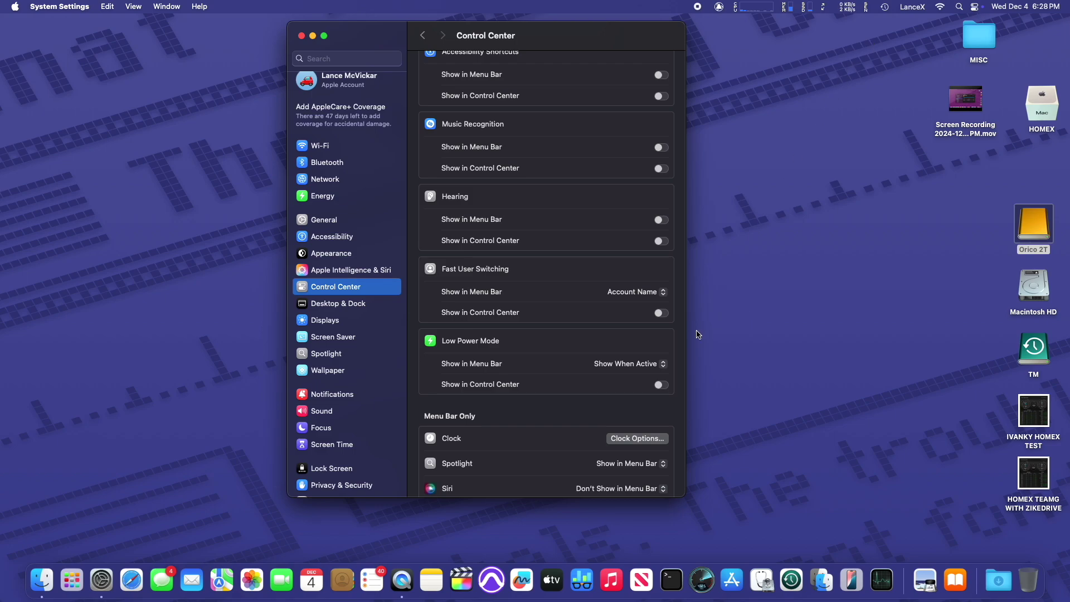
# Step: Keep Low Power Mode shown only when active, and switch Fast User Switching back to Icon
pyautogui.click(654, 368)
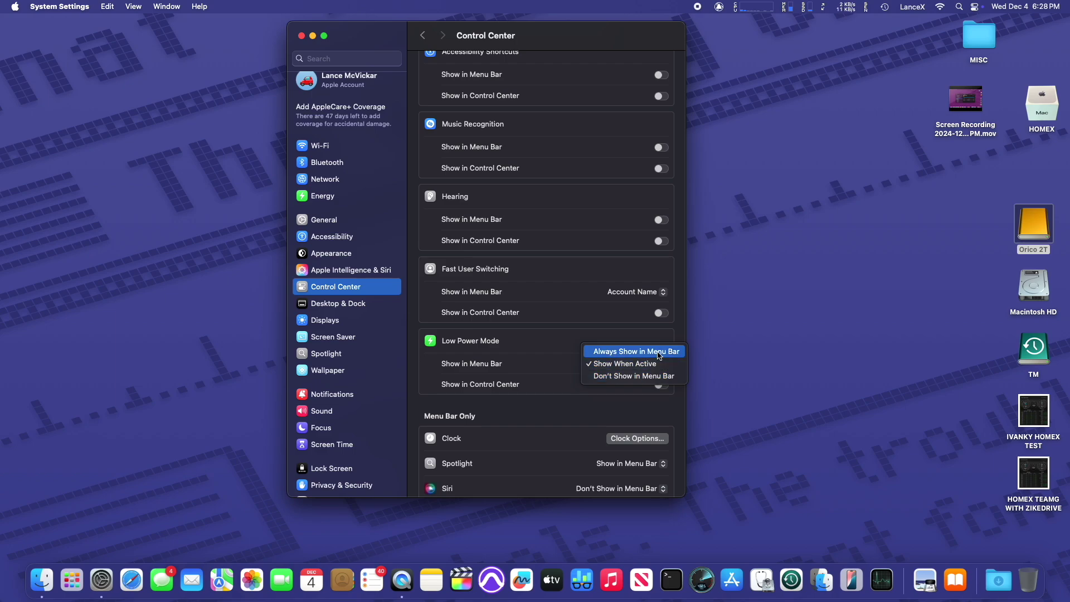
pyautogui.click(651, 364)
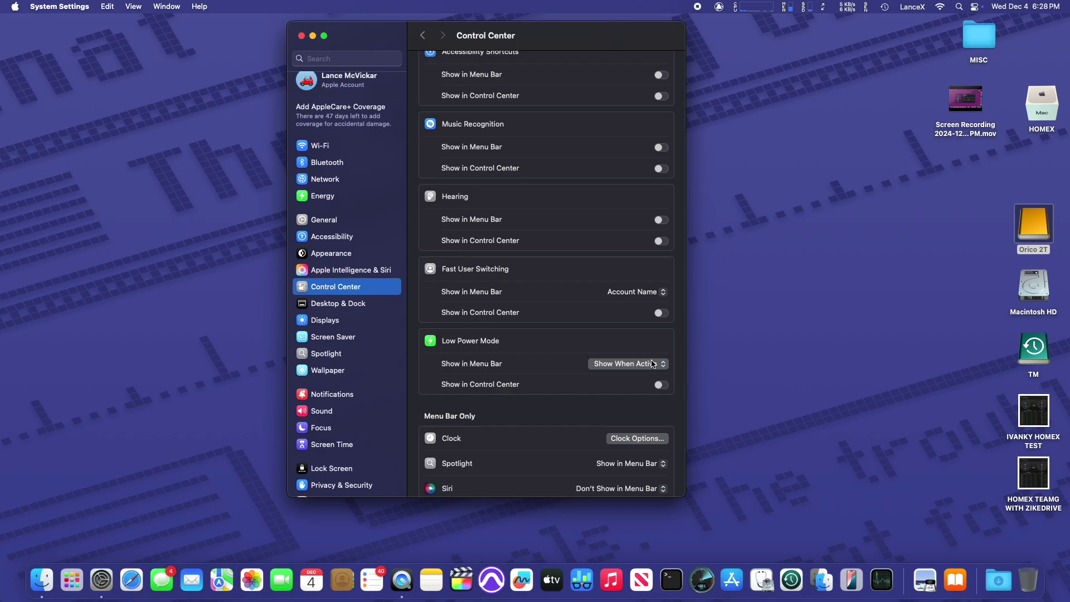
pyautogui.click(653, 295)
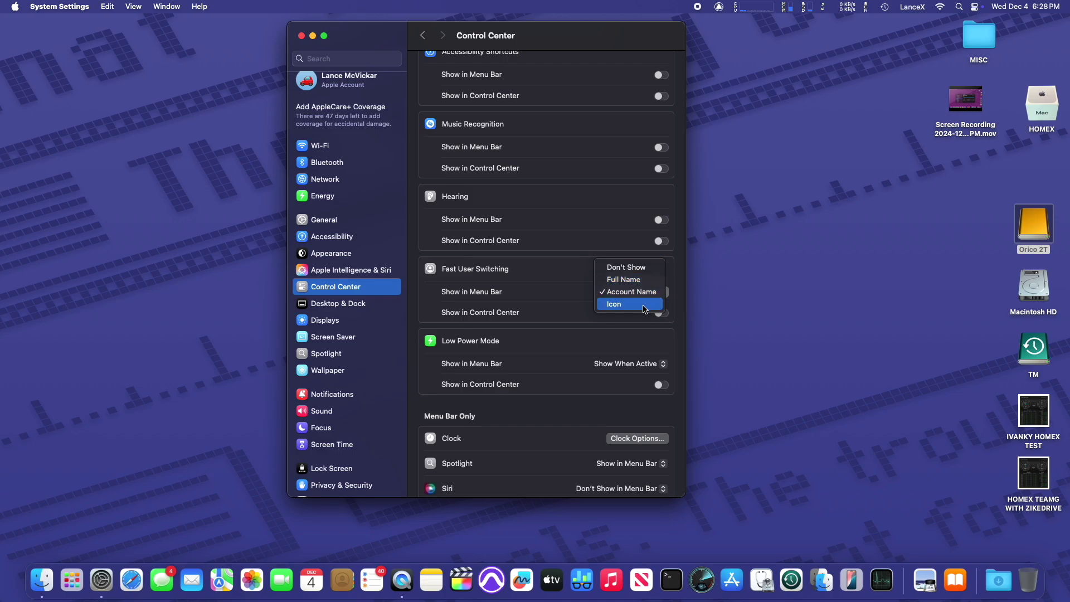
pyautogui.click(656, 302)
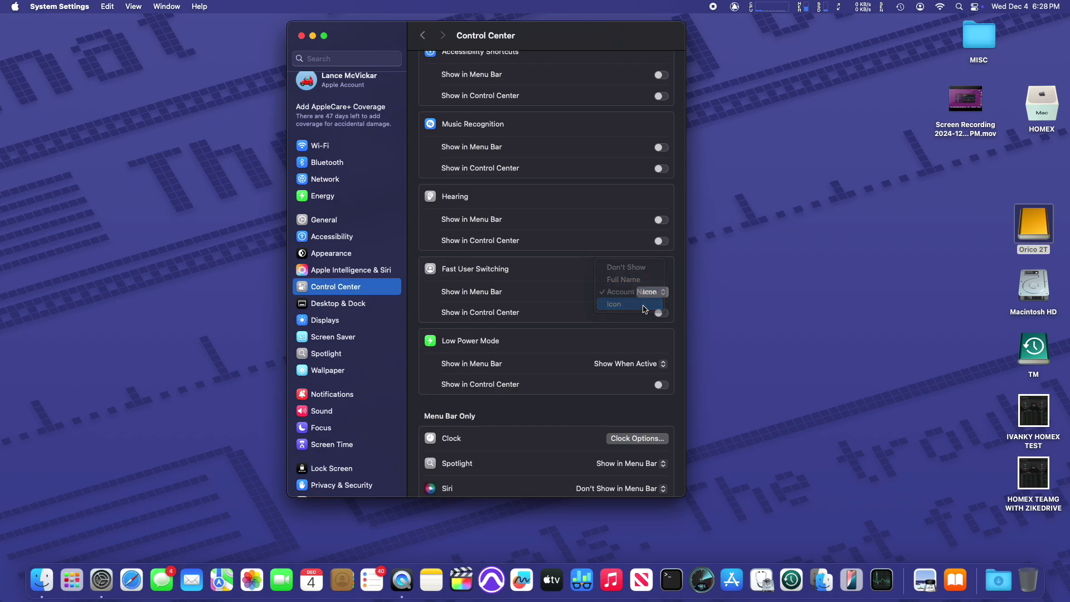
# Step: Use the user switching menu to switch to the HOMEX-drive account and enter its password
pyautogui.click(920, 7)
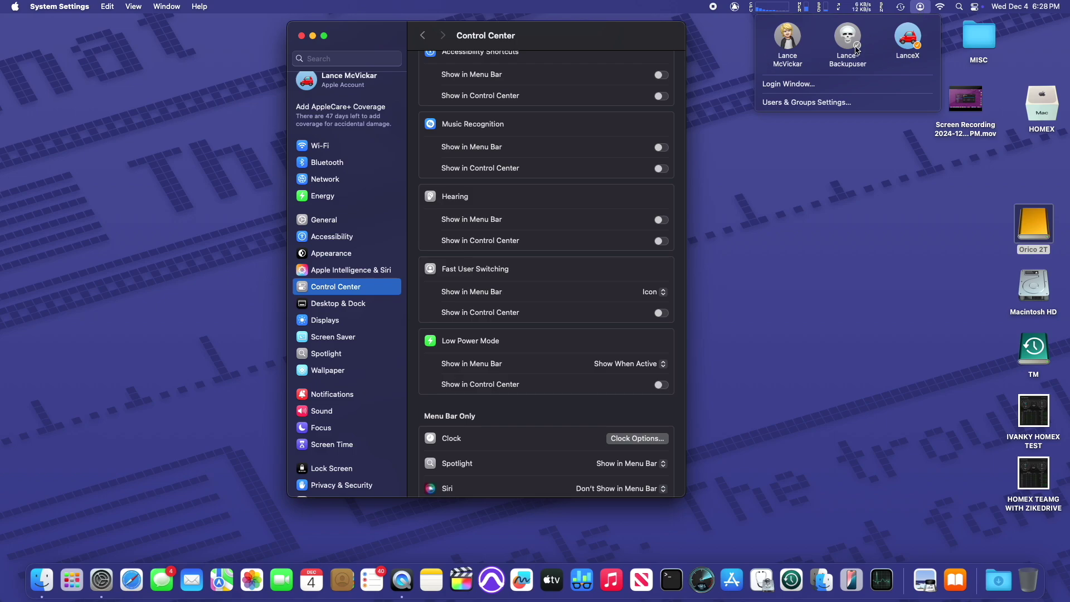
pyautogui.press('Escape')
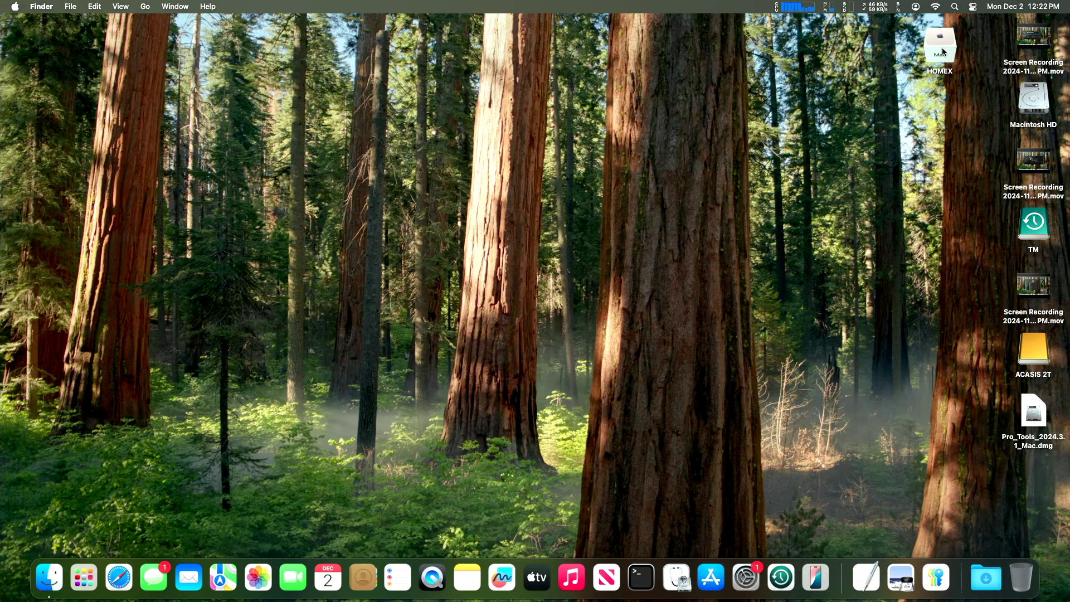
pyautogui.click(916, 6)
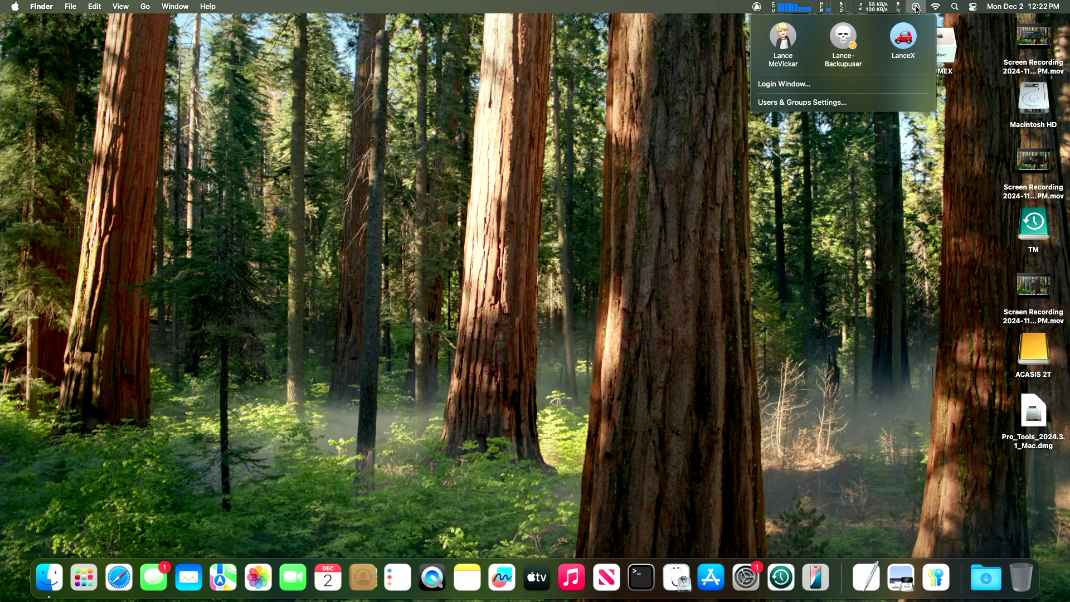
pyautogui.click(909, 39)
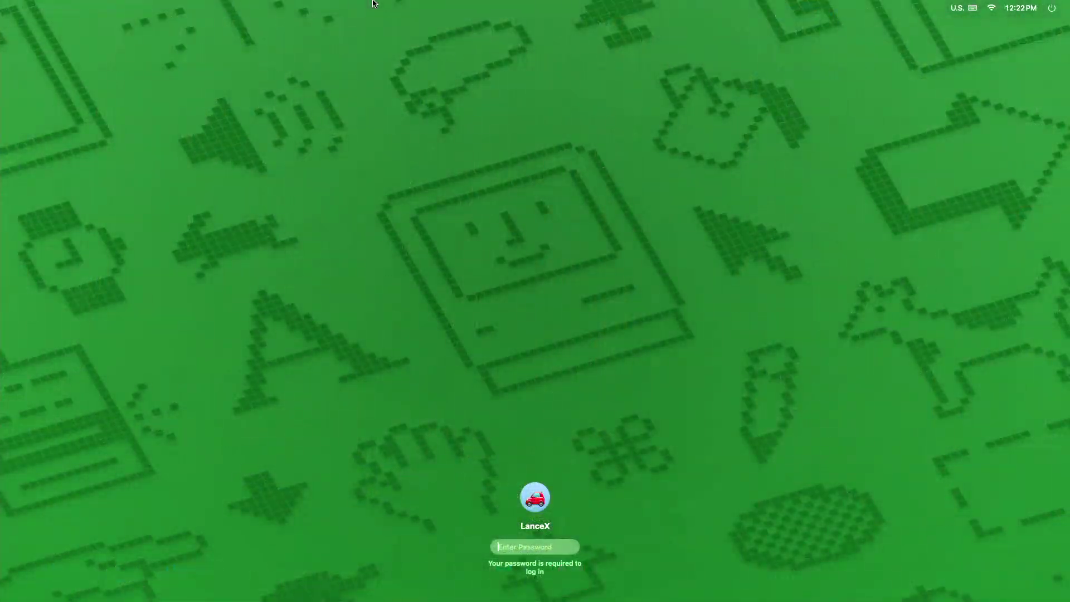
pyautogui.write('••••••')
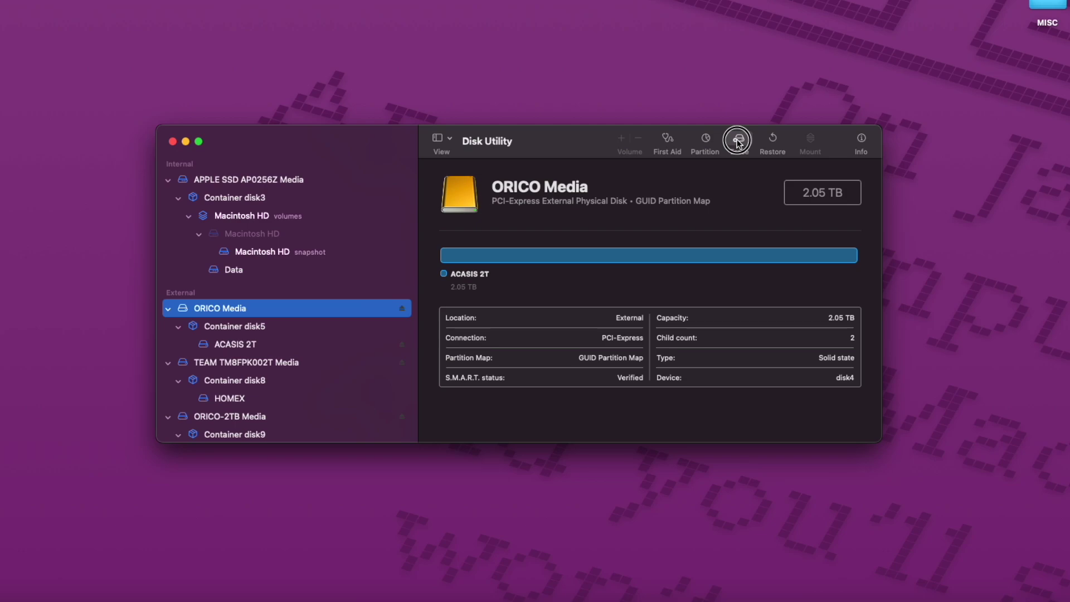
# Step: Start erasing ORICO Media, naming it Orico 2T with the APFS (Encrypted) format
pyautogui.click(738, 143)
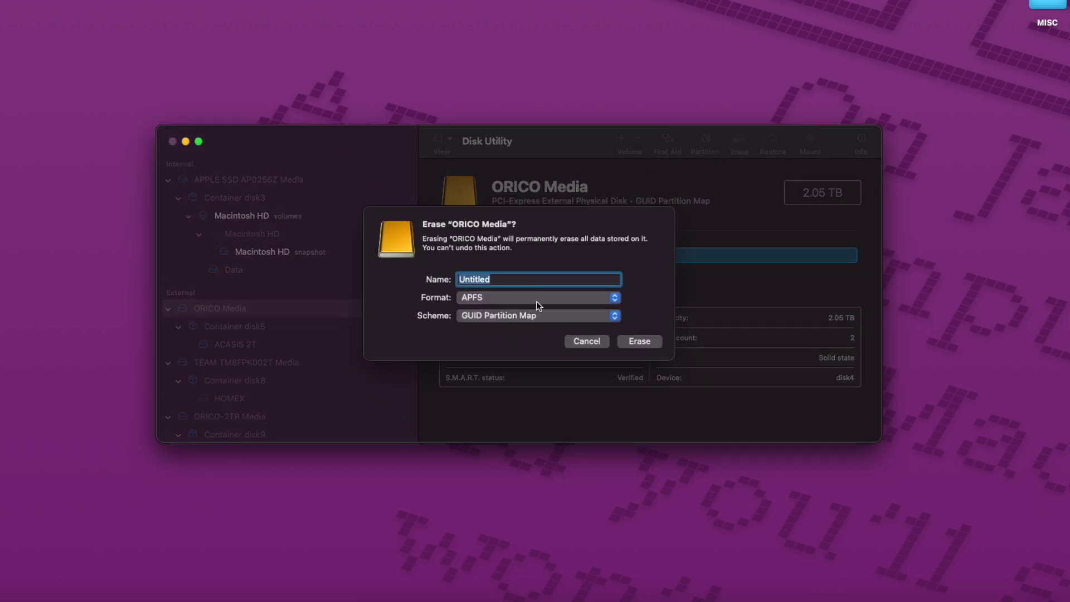
pyautogui.write('Orico 2T')
pyautogui.click(501, 300)
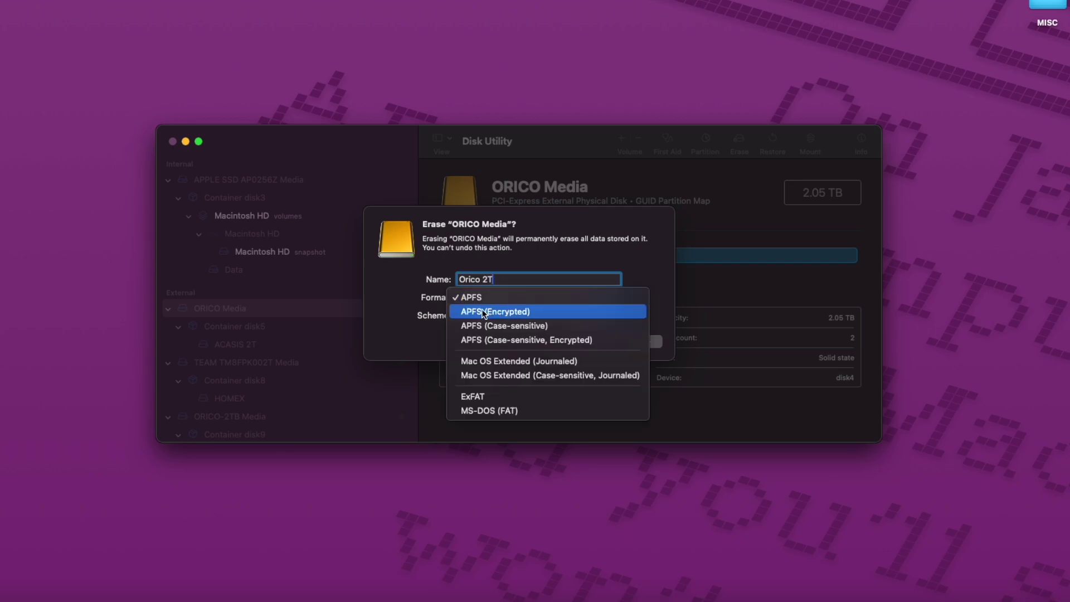
pyautogui.click(513, 312)
# Step: Enter and verify the encryption password with a hint, then erase the drive
pyautogui.write('*****')
pyautogui.press('Tab')
pyautogui.write('*****')
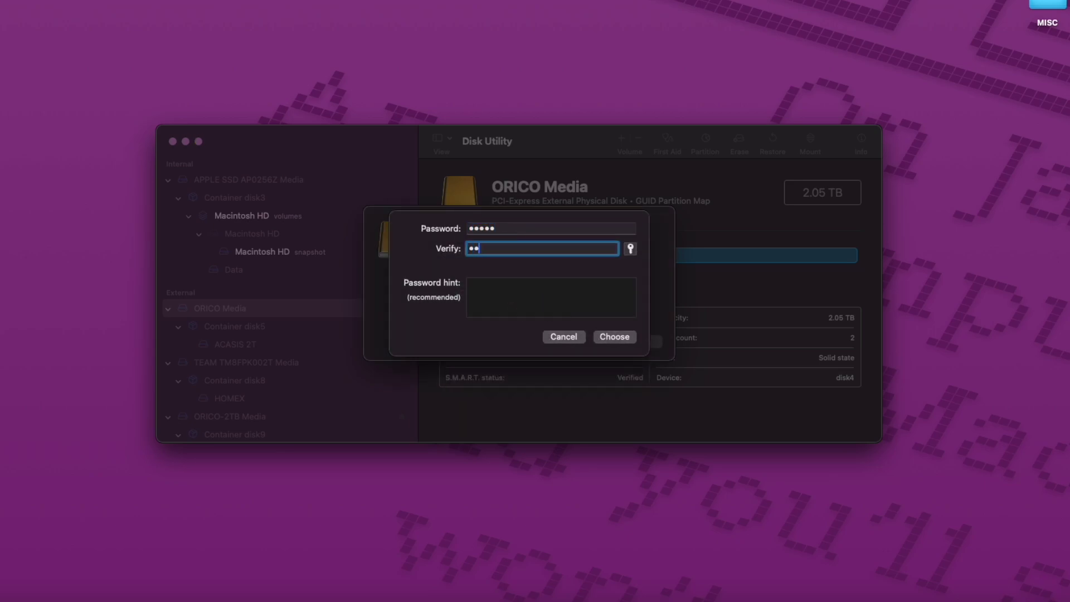
pyautogui.click(504, 296)
pyautogui.write('F')
pyautogui.click(615, 339)
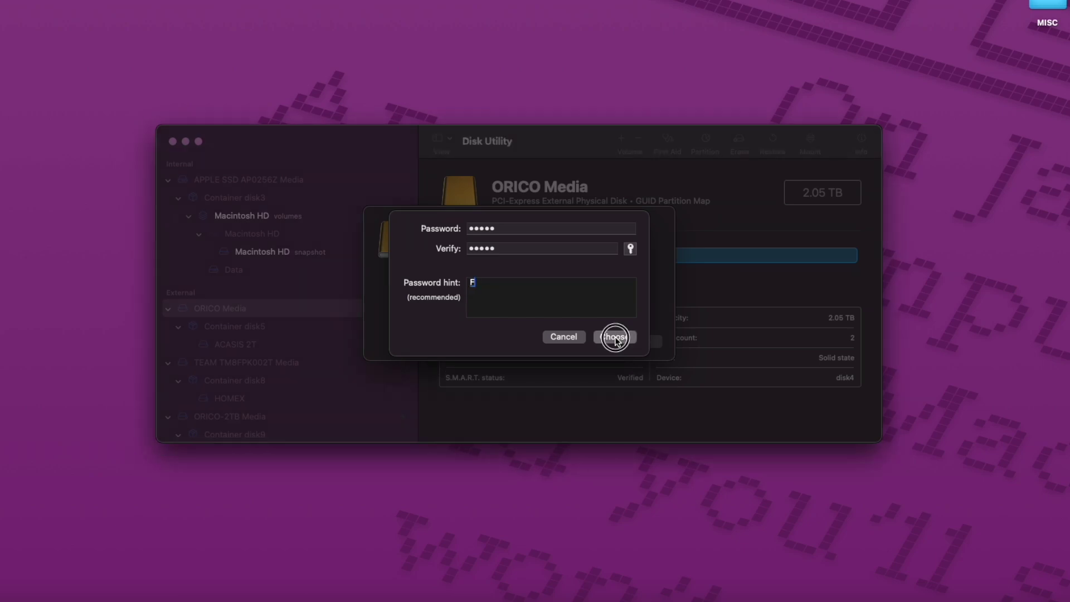
pyautogui.click(648, 344)
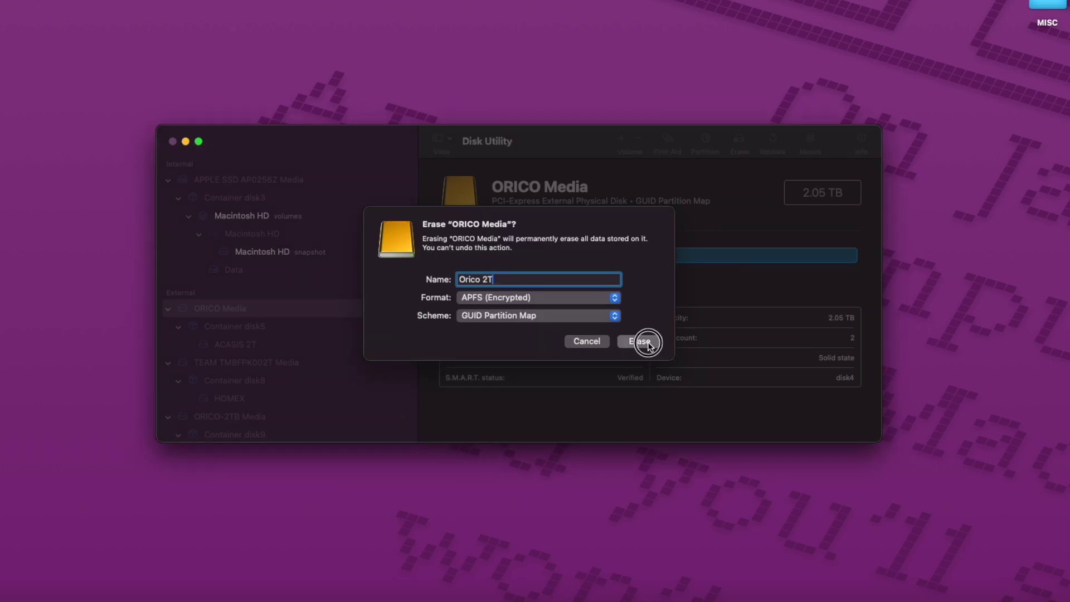